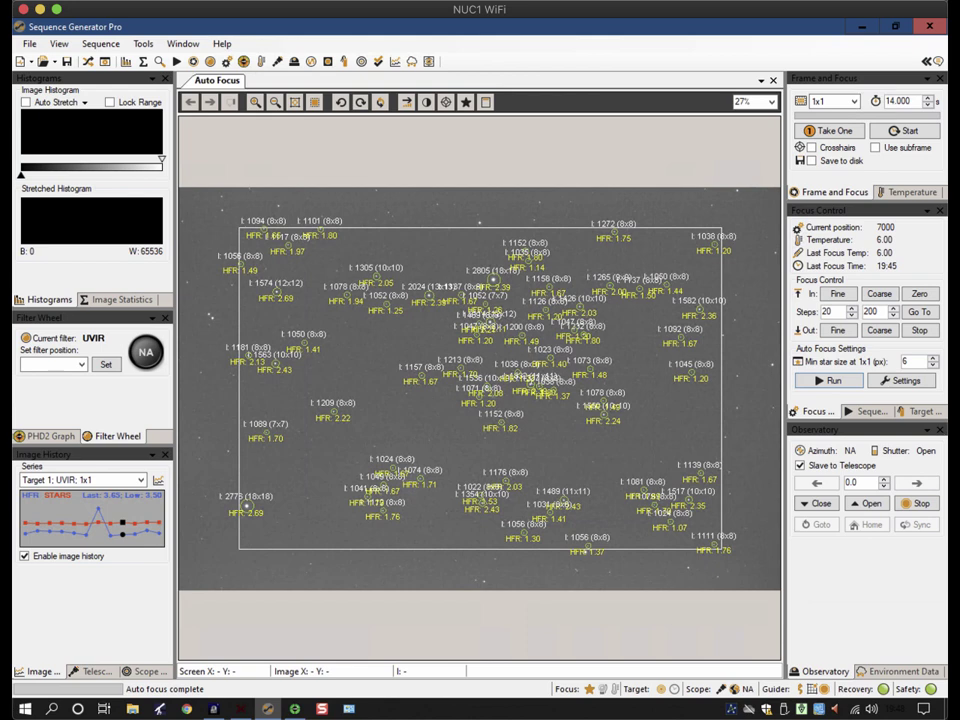
Open the observatory from the Observatory panel
{"action": "left_click", "coordinate": [863, 506]}
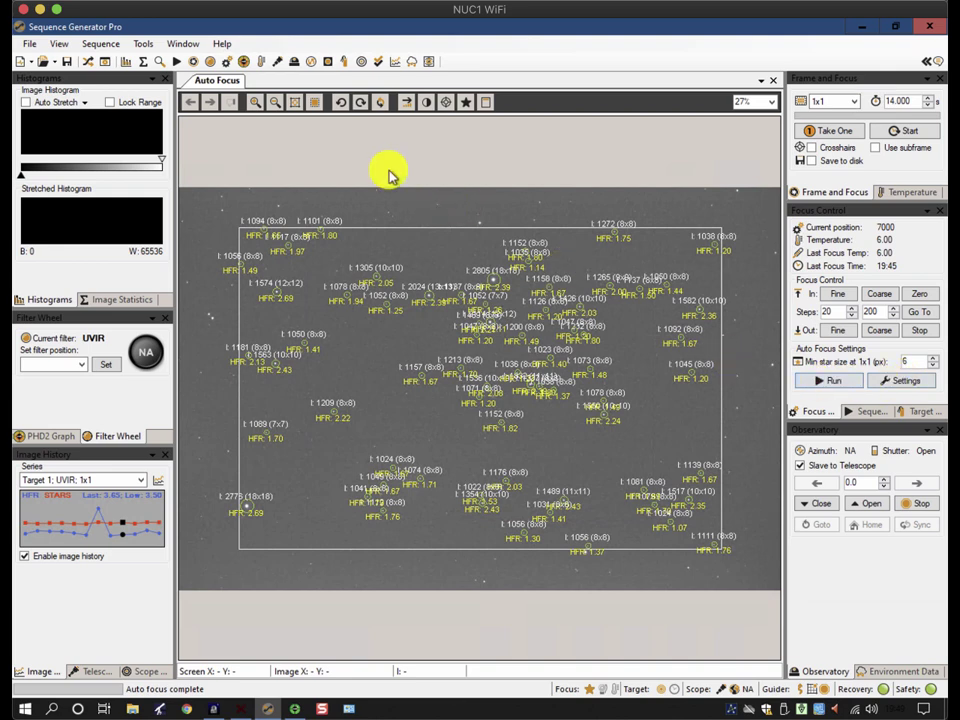
Open the equipment control panel to the LakesideAstro V2 Focuser's focus settings
{"action": "left_click", "coordinate": [101, 62]}
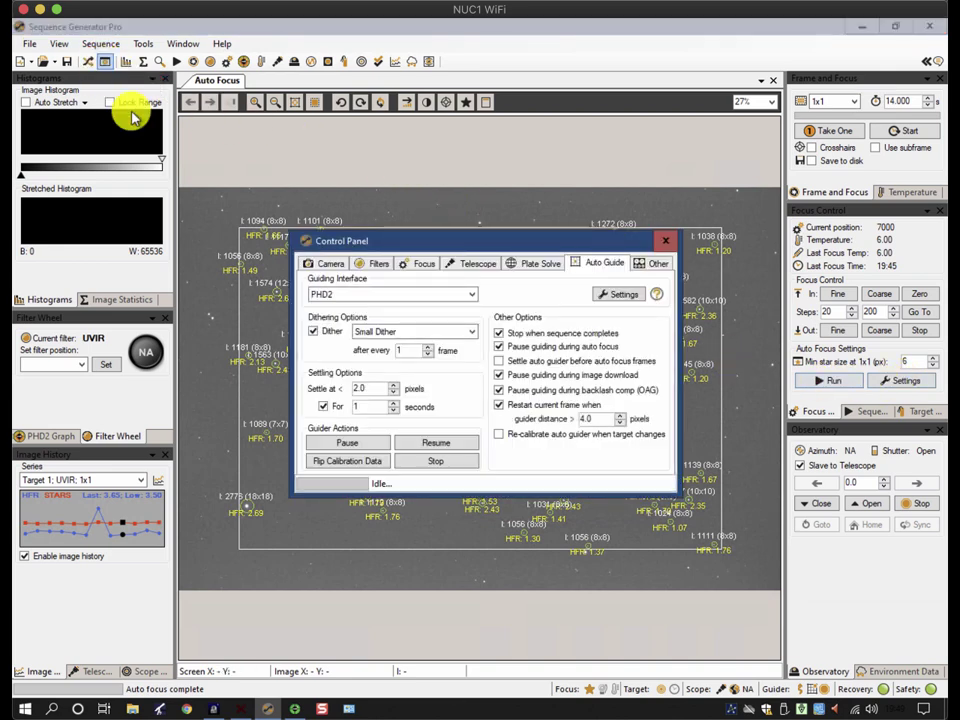
{"action": "left_click", "coordinate": [421, 262]}
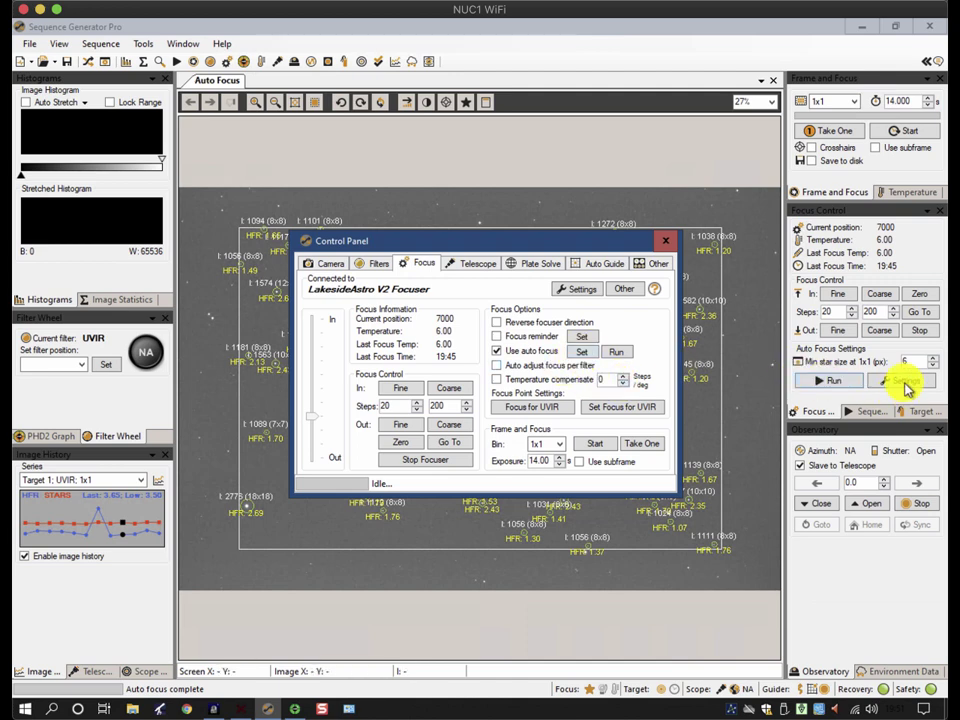
Trigger autofocus on filter change, before sequence start, on 0.6 degree change and every 30 minutes
{"action": "left_click", "coordinate": [586, 352]}
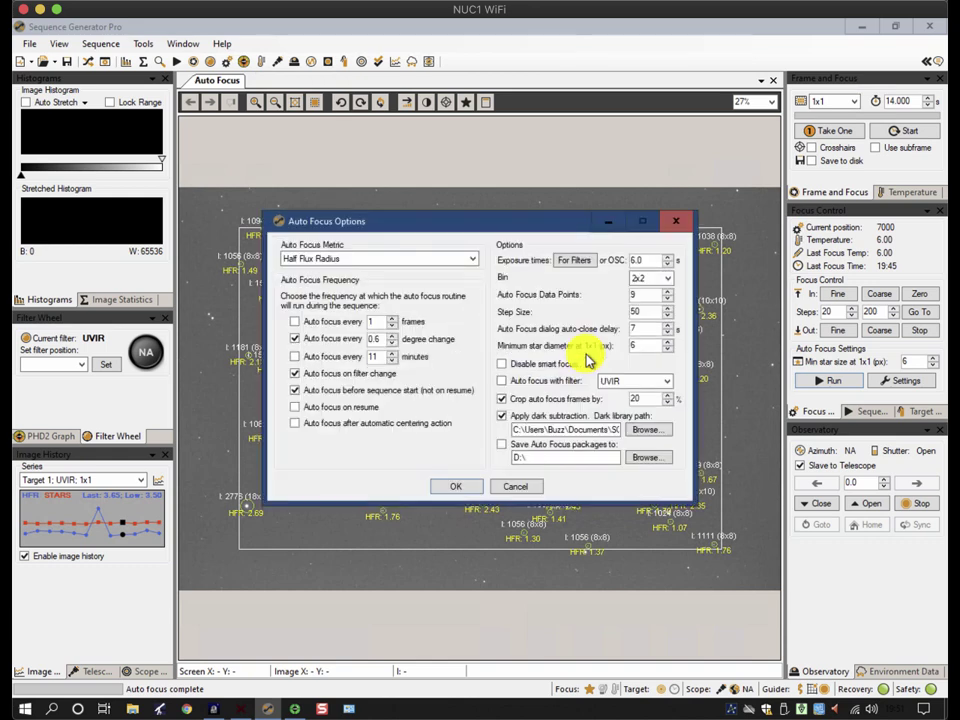
{"action": "left_click", "coordinate": [295, 373]}
{"action": "left_click", "coordinate": [295, 390]}
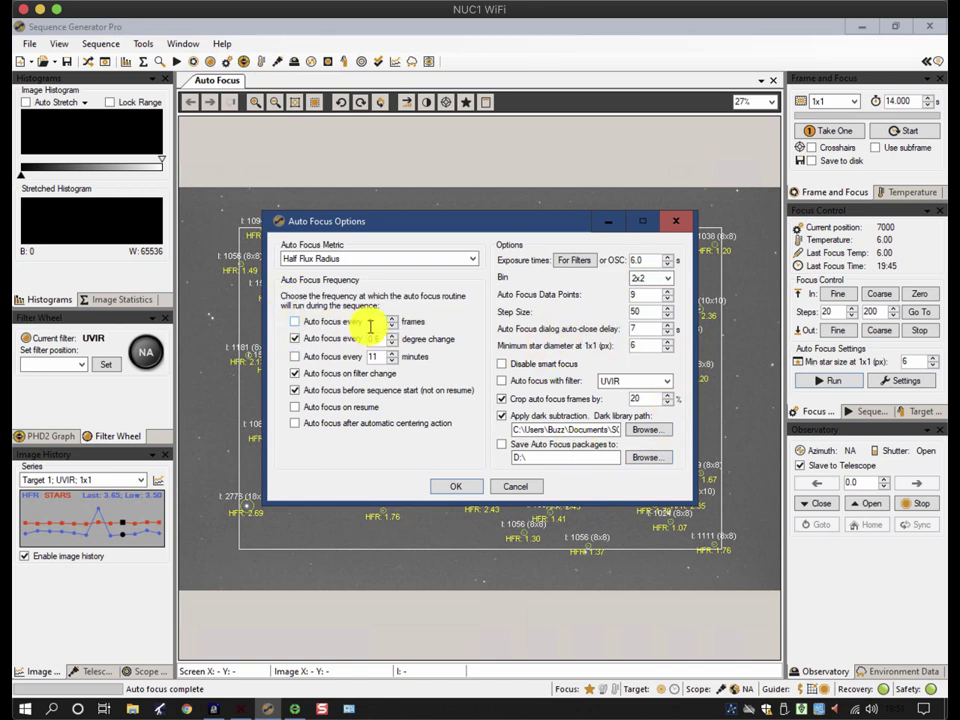
{"action": "left_click", "coordinate": [313, 335]}
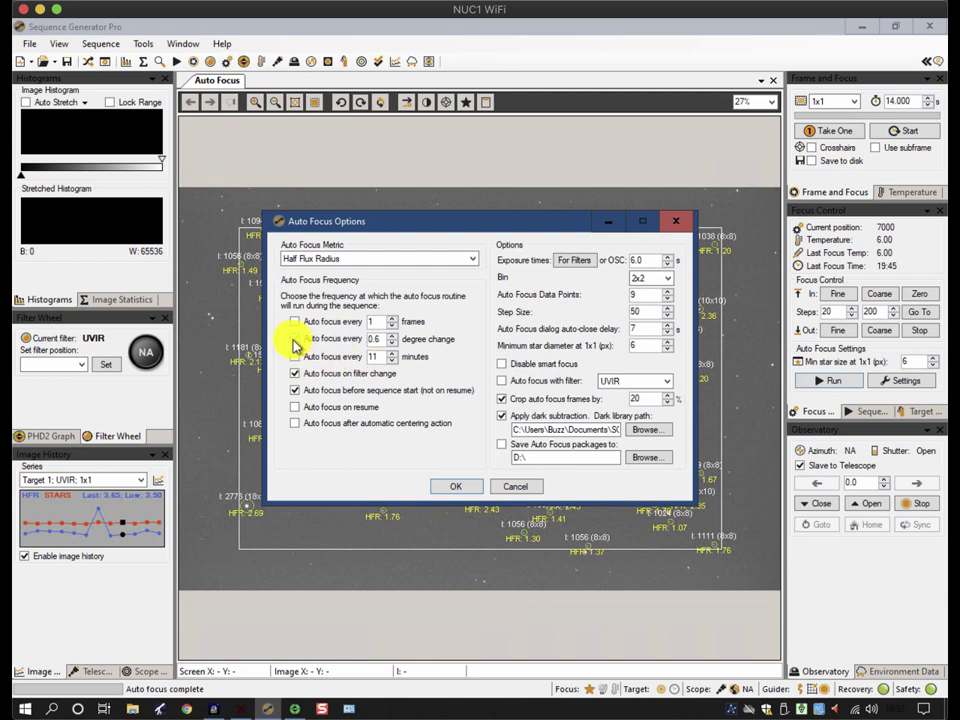
{"action": "left_click", "coordinate": [295, 340]}
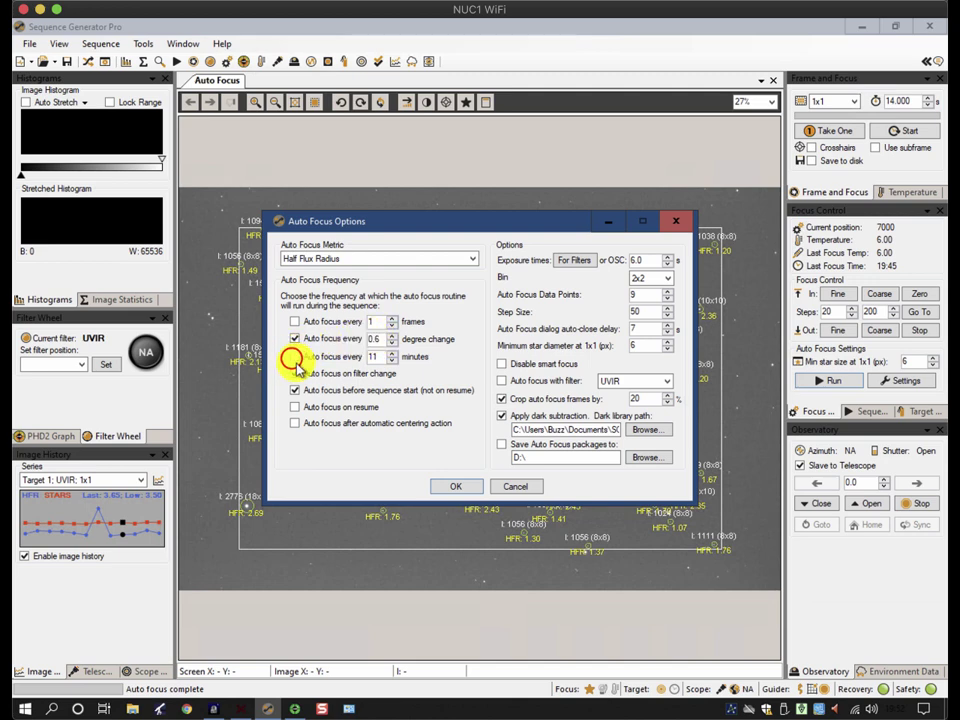
{"action": "left_click", "coordinate": [294, 357]}
{"action": "double_click", "coordinate": [375, 357]}
{"action": "type", "text": "30"}
Switch on autofocus every 3 frames instead of every 1 frame
{"action": "left_click", "coordinate": [294, 321]}
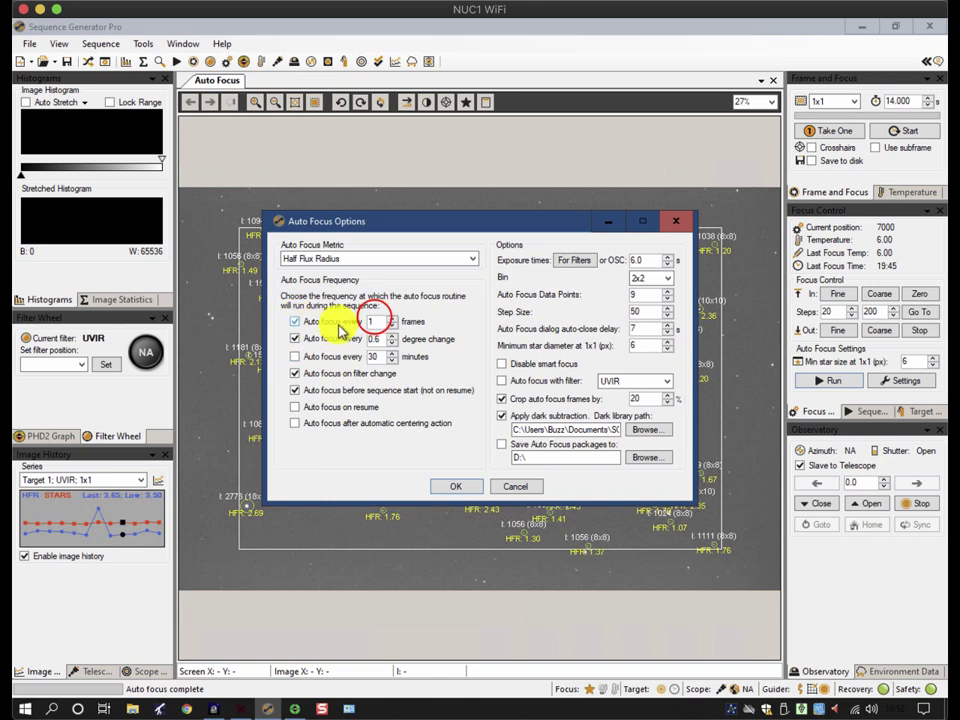
{"action": "key", "text": "BackSpace"}
{"action": "type", "text": "3"}
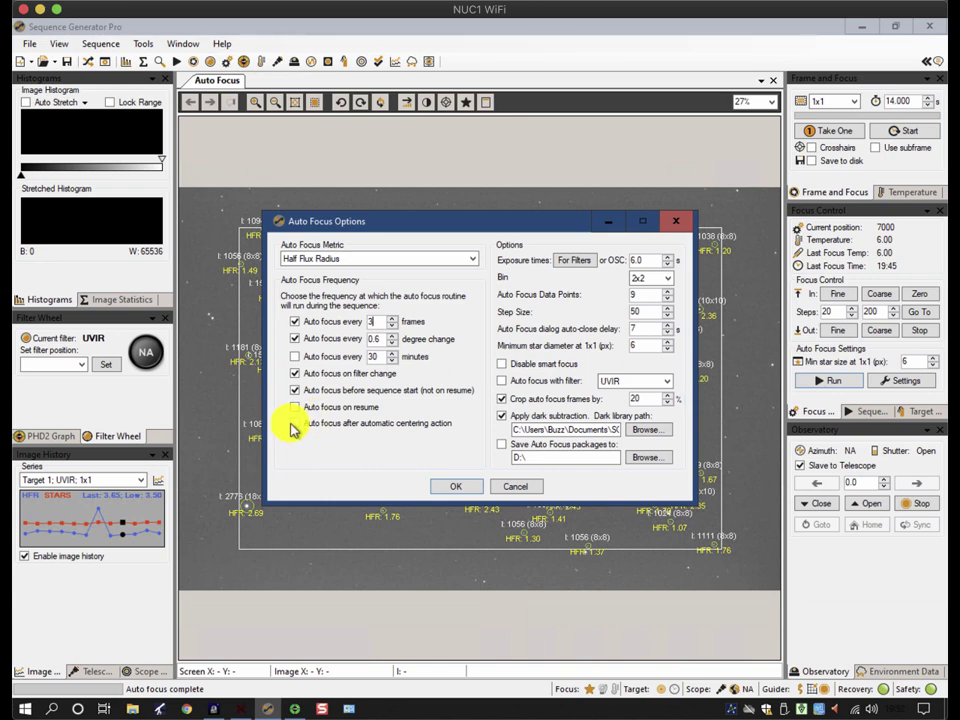
{"action": "left_click", "coordinate": [293, 430]}
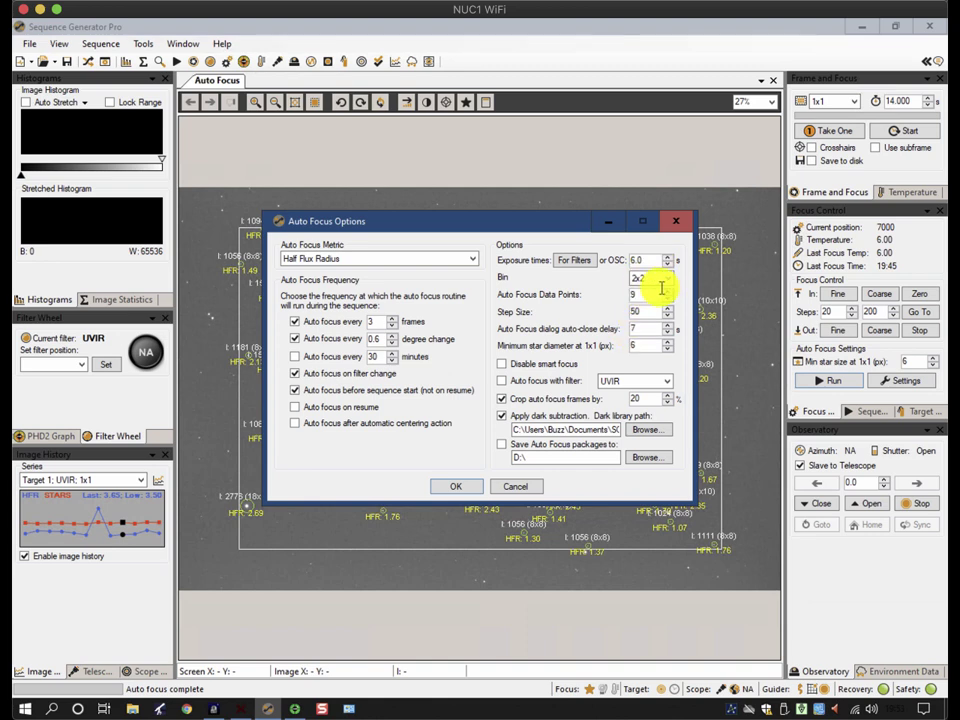
Lower the minimum star diameter from 6 to 3 pixels, keeping 2x2 binning and 20% crop
{"action": "left_click", "coordinate": [667, 280]}
{"action": "left_click", "coordinate": [643, 260]}
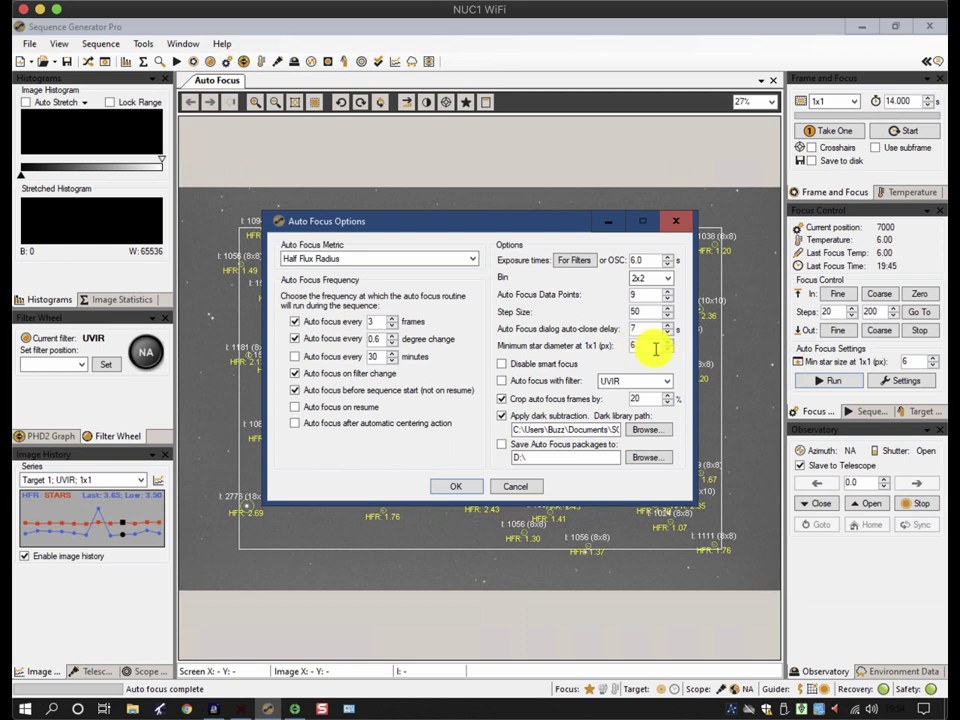
{"action": "left_click", "coordinate": [667, 349]}
{"action": "left_click", "coordinate": [667, 349]}
{"action": "left_click", "coordinate": [667, 349]}
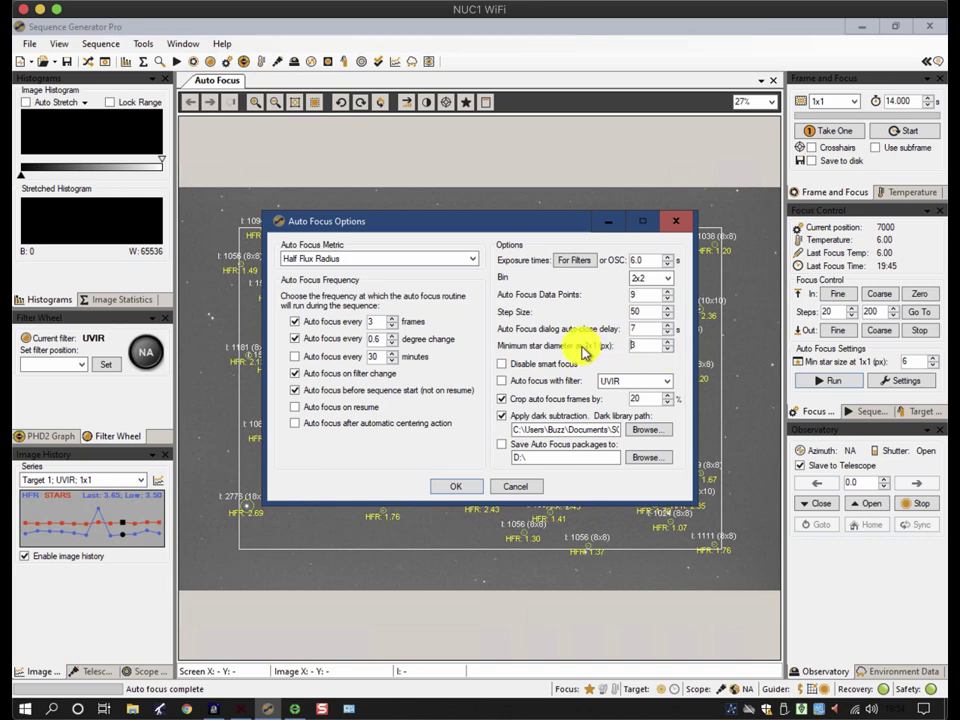
{"action": "left_click", "coordinate": [502, 400]}
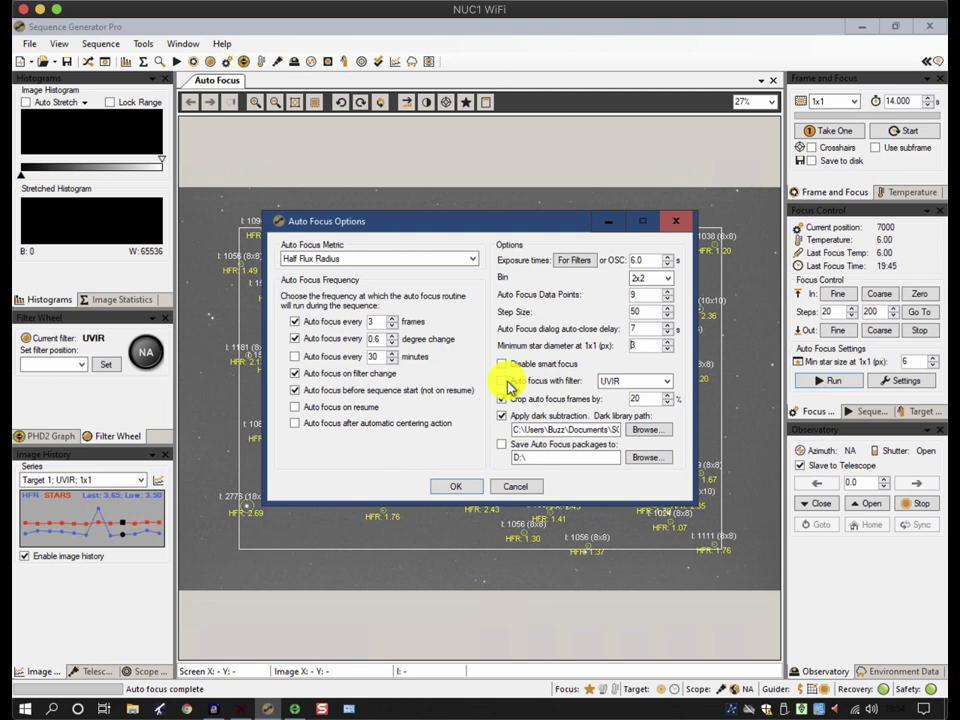
Make UVIR the dedicated autofocus filter, with dark subtraction left off
{"action": "left_click", "coordinate": [502, 381]}
{"action": "left_click", "coordinate": [608, 381]}
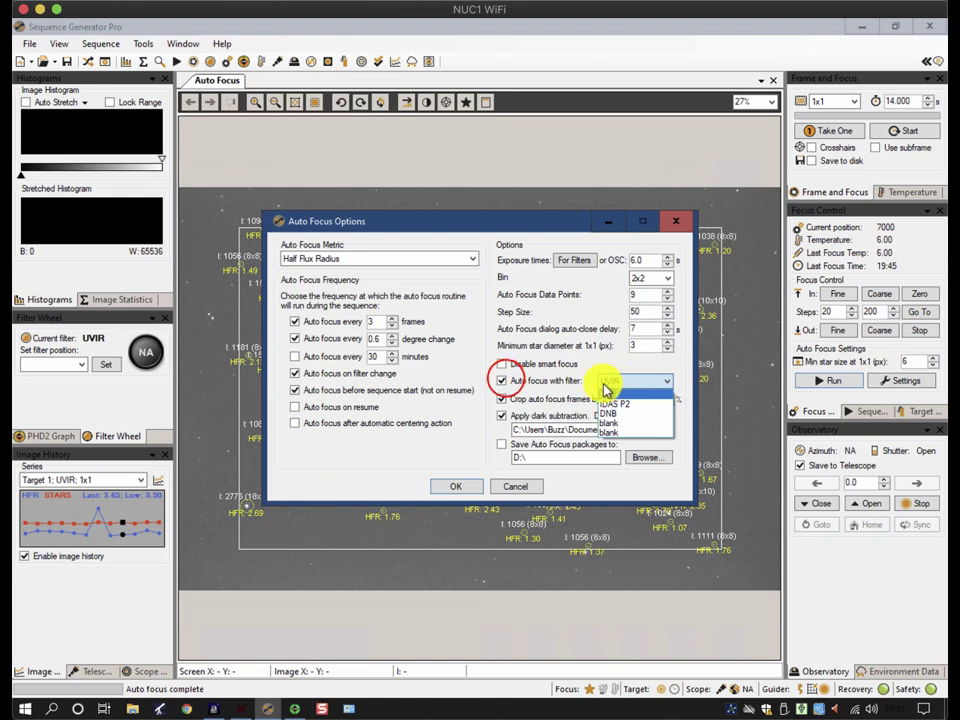
{"action": "left_click", "coordinate": [507, 384]}
{"action": "left_click", "coordinate": [512, 399]}
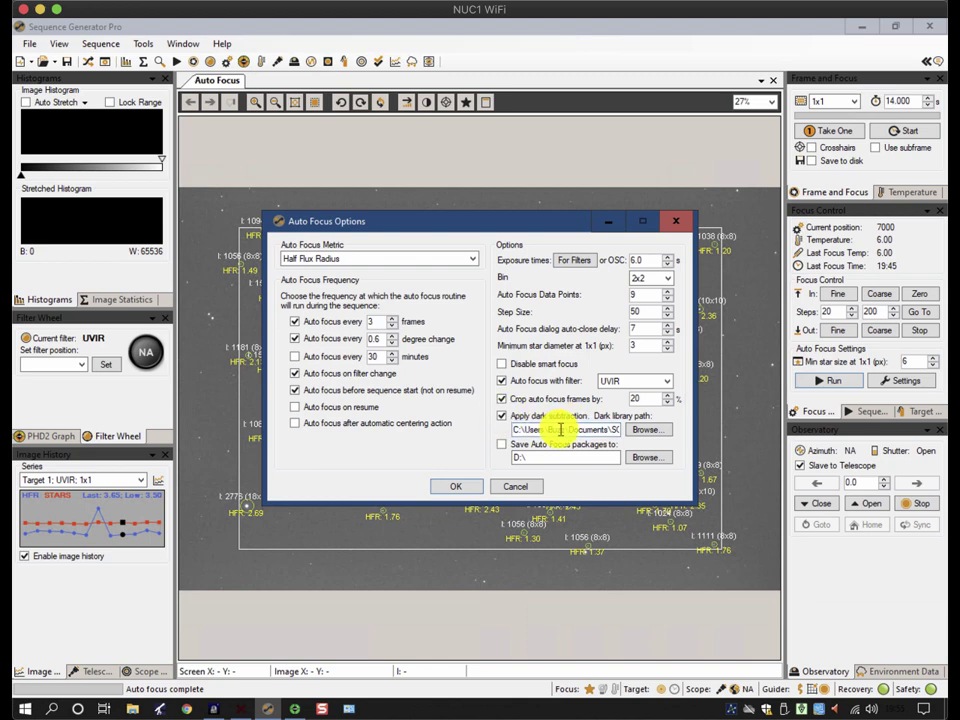
{"action": "left_click", "coordinate": [501, 416]}
{"action": "left_click", "coordinate": [501, 416]}
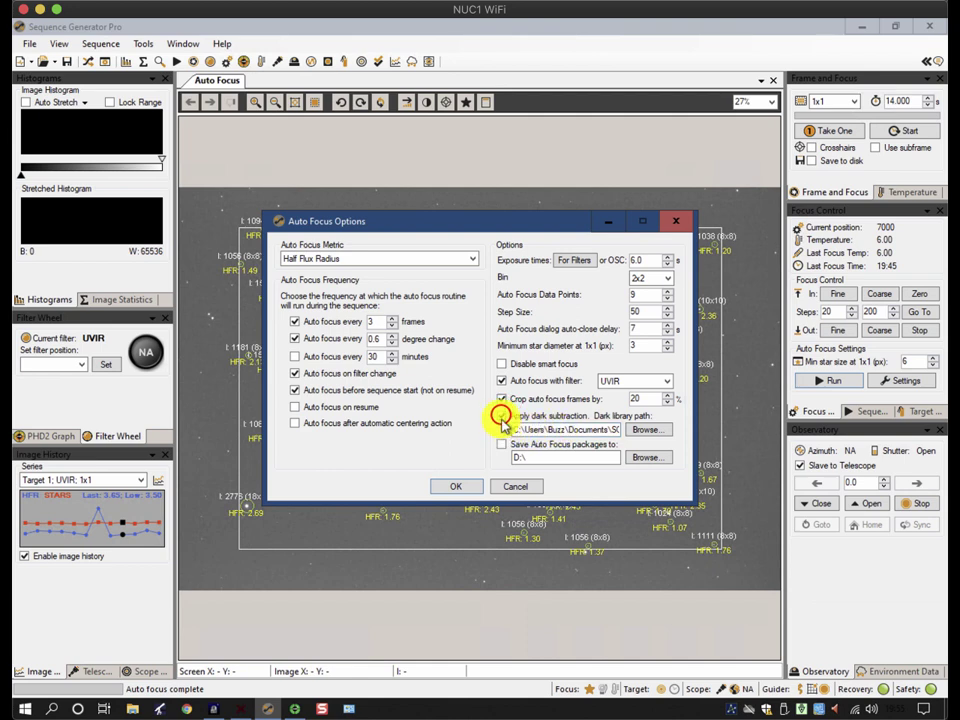
Re-enable autofocus on filter change, save the options, close old windows and run autofocus
{"action": "left_click", "coordinate": [310, 381]}
{"action": "left_click", "coordinate": [454, 486]}
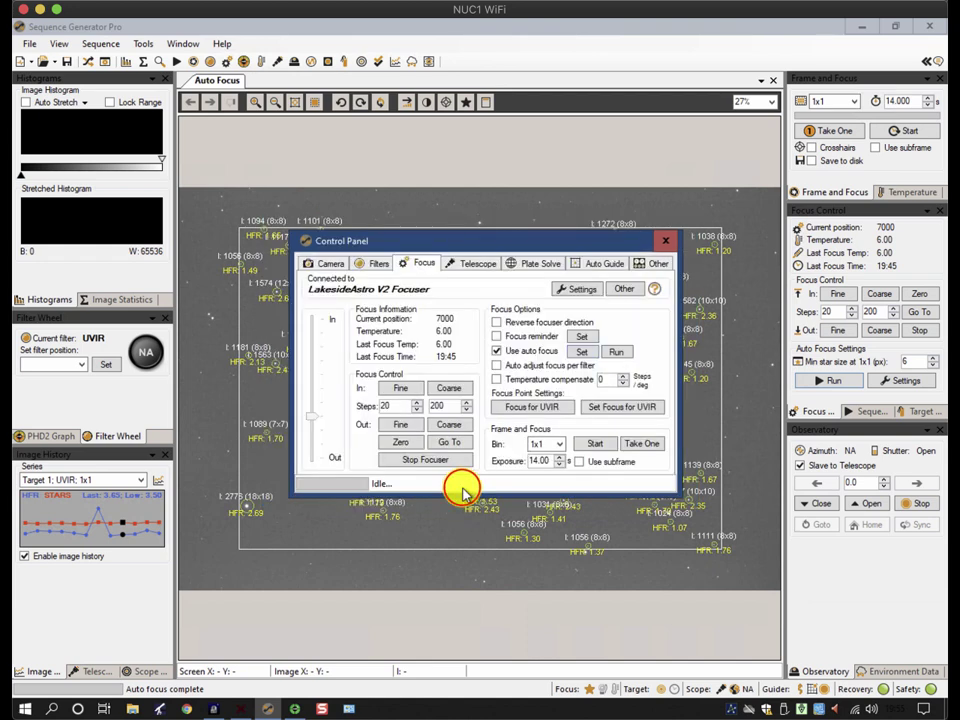
{"action": "left_click", "coordinate": [665, 240]}
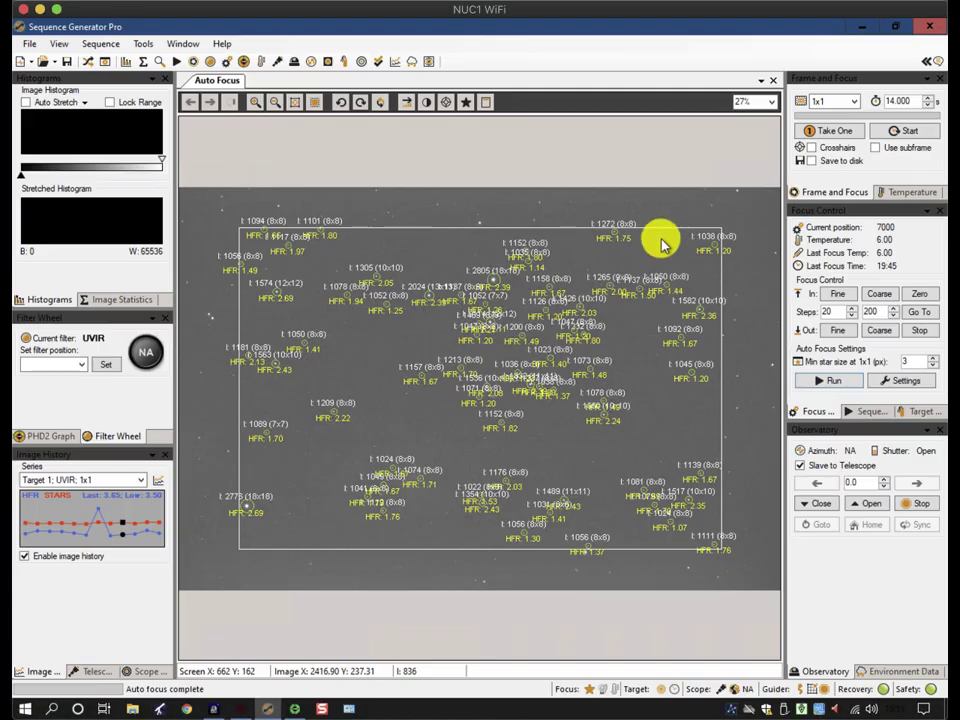
{"action": "left_click", "coordinate": [773, 80]}
{"action": "left_click", "coordinate": [838, 380]}
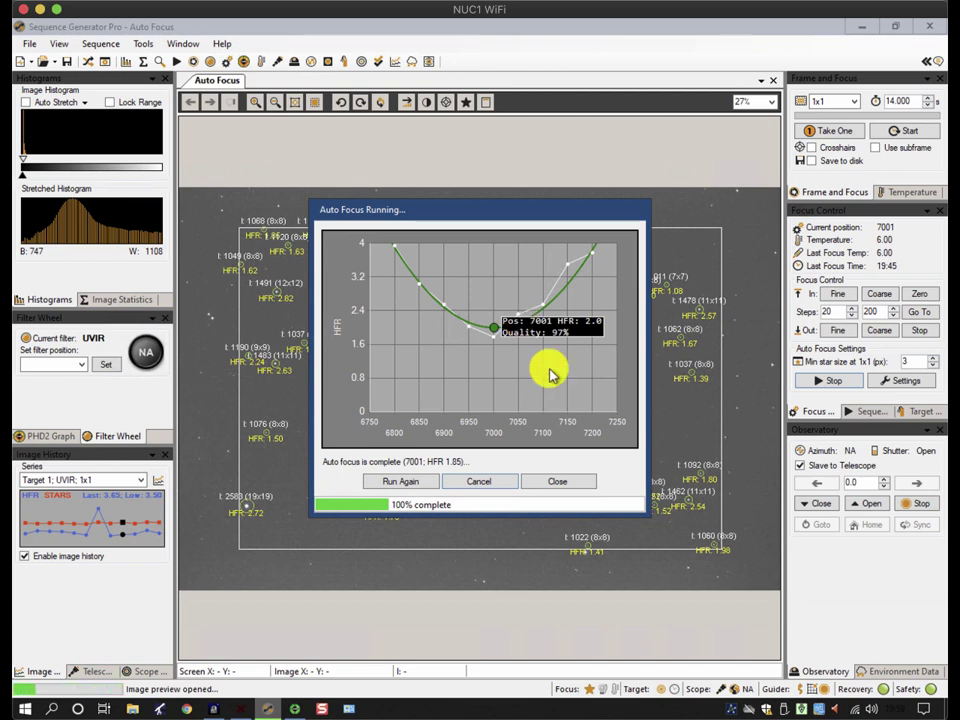
Dismiss the autofocus results and, in the reopened Auto Focus Options, turn smart focus off
{"action": "left_click", "coordinate": [567, 487]}
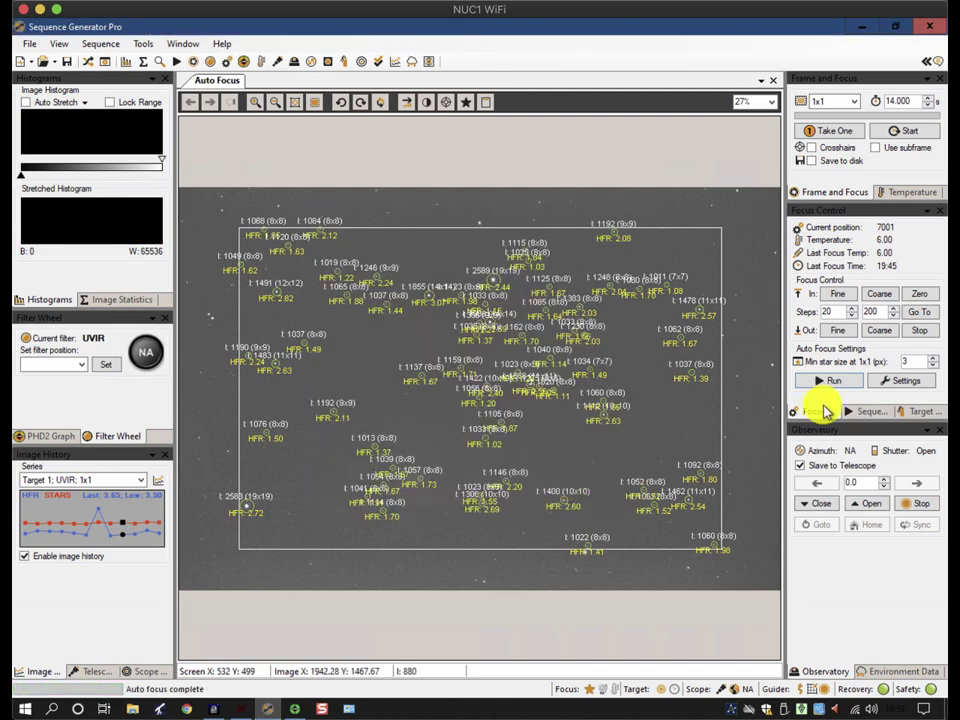
{"action": "left_click", "coordinate": [893, 384]}
{"action": "double_click", "coordinate": [651, 311]}
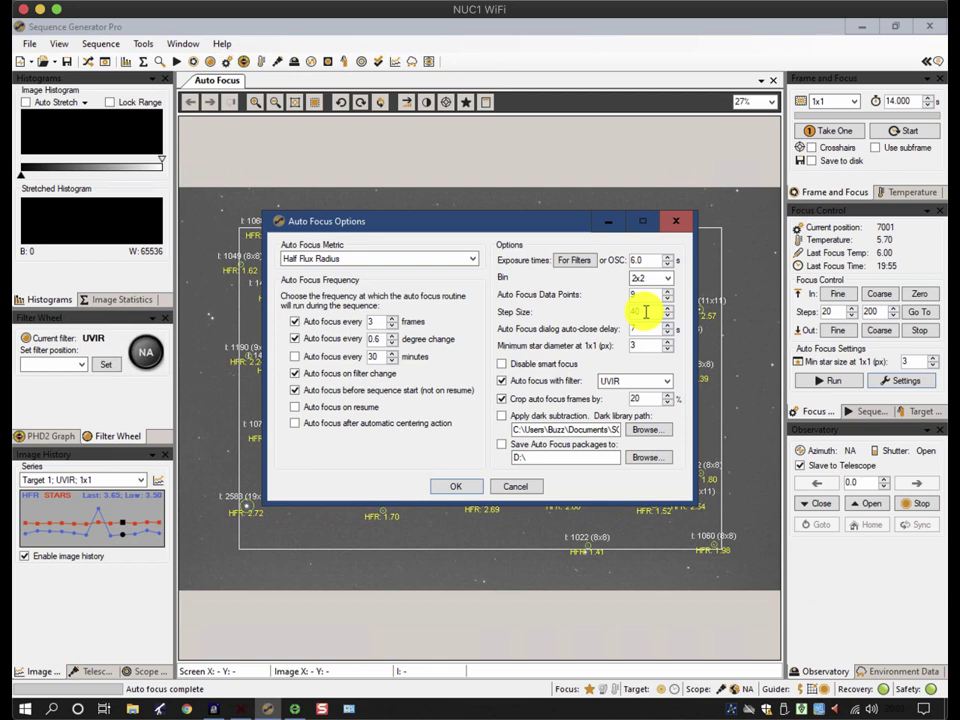
{"action": "left_click", "coordinate": [501, 368]}
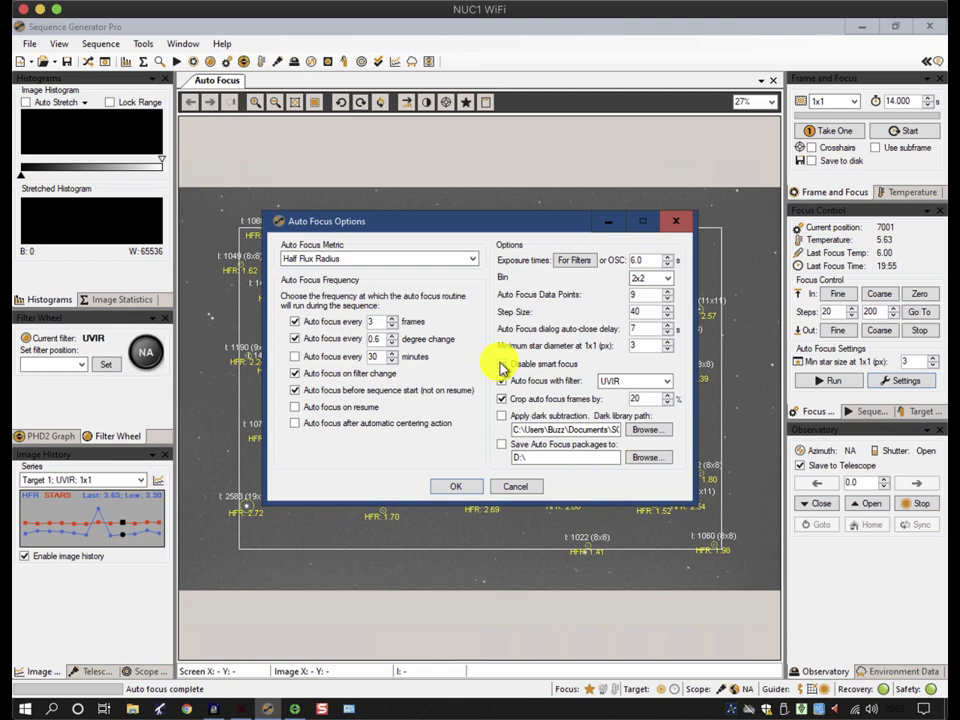
{"action": "left_click", "coordinate": [501, 363]}
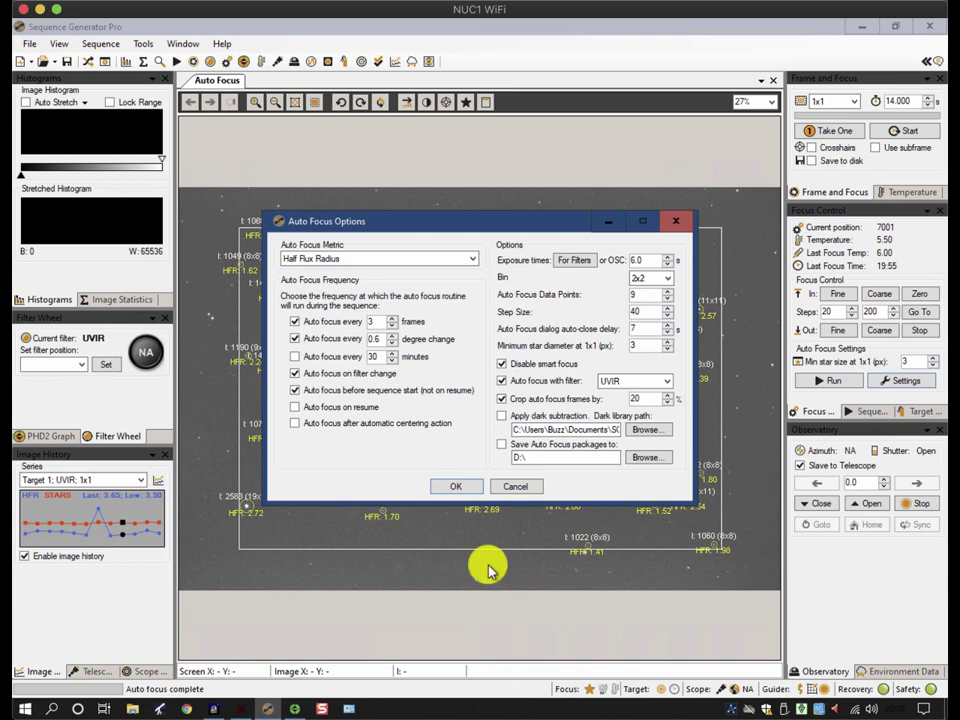
Confirm the autofocus options, then add a new sequence target and move it above Target 1
{"action": "left_click", "coordinate": [467, 487]}
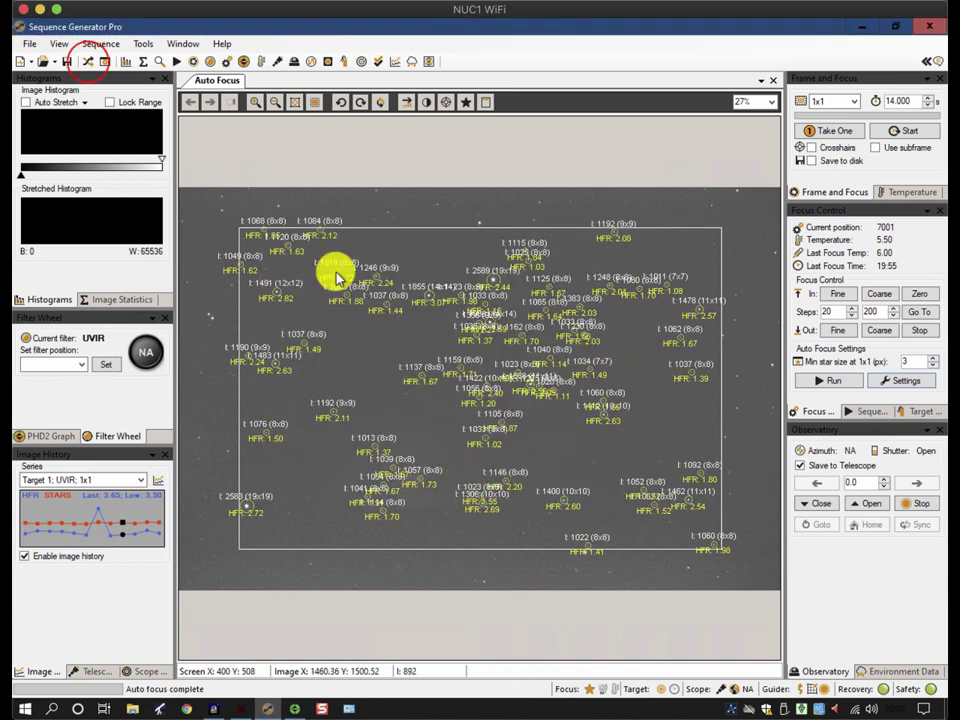
{"action": "left_click", "coordinate": [87, 62]}
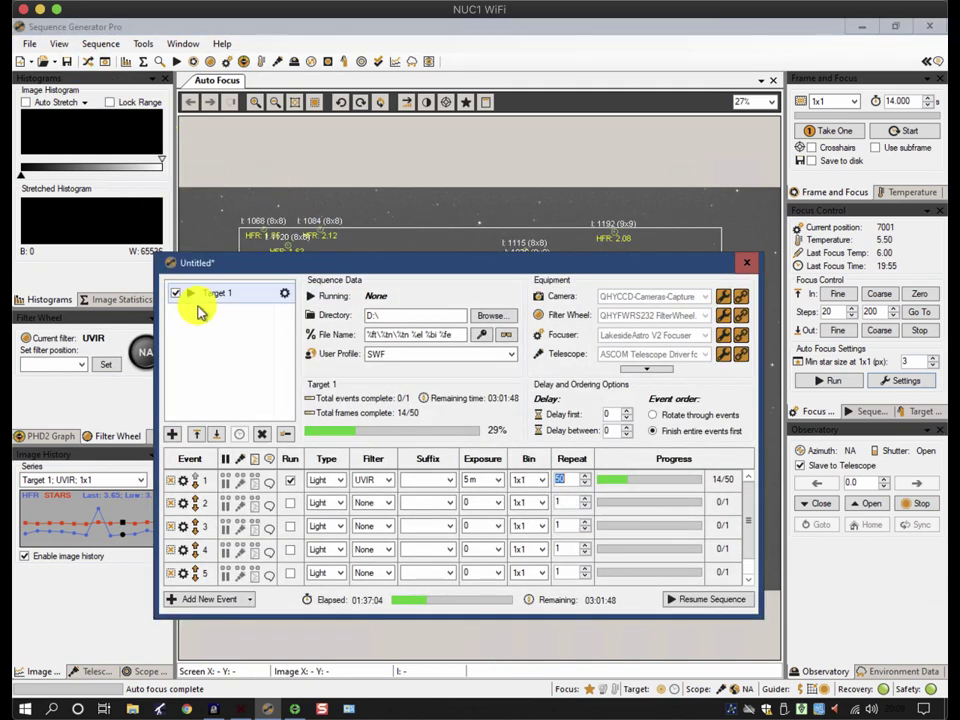
{"action": "left_click", "coordinate": [173, 434]}
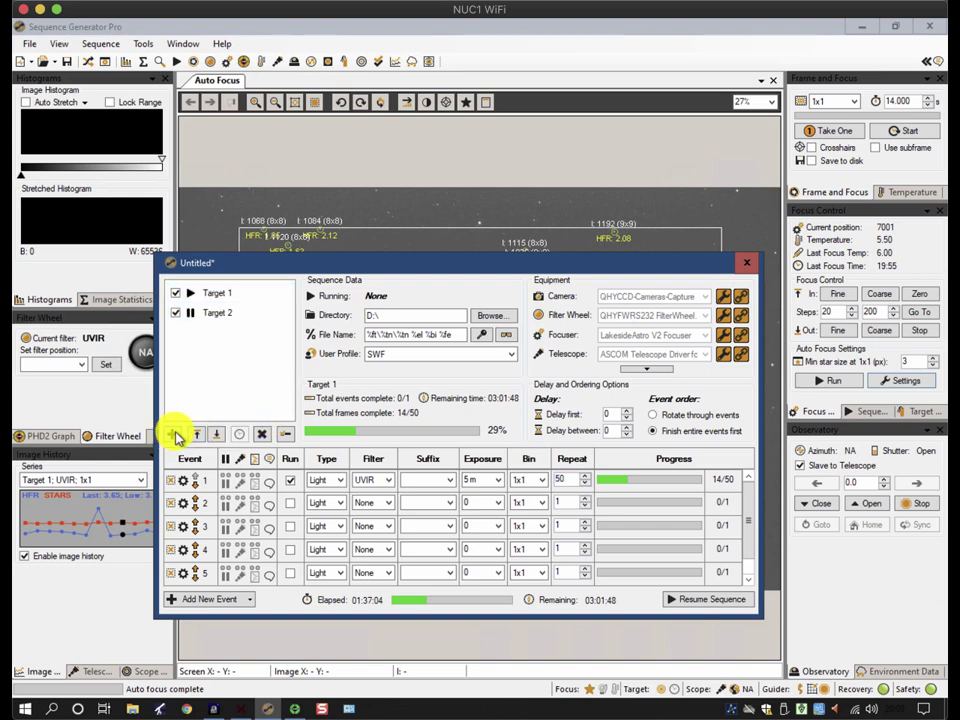
{"action": "left_click", "coordinate": [189, 313]}
{"action": "left_click", "coordinate": [197, 434]}
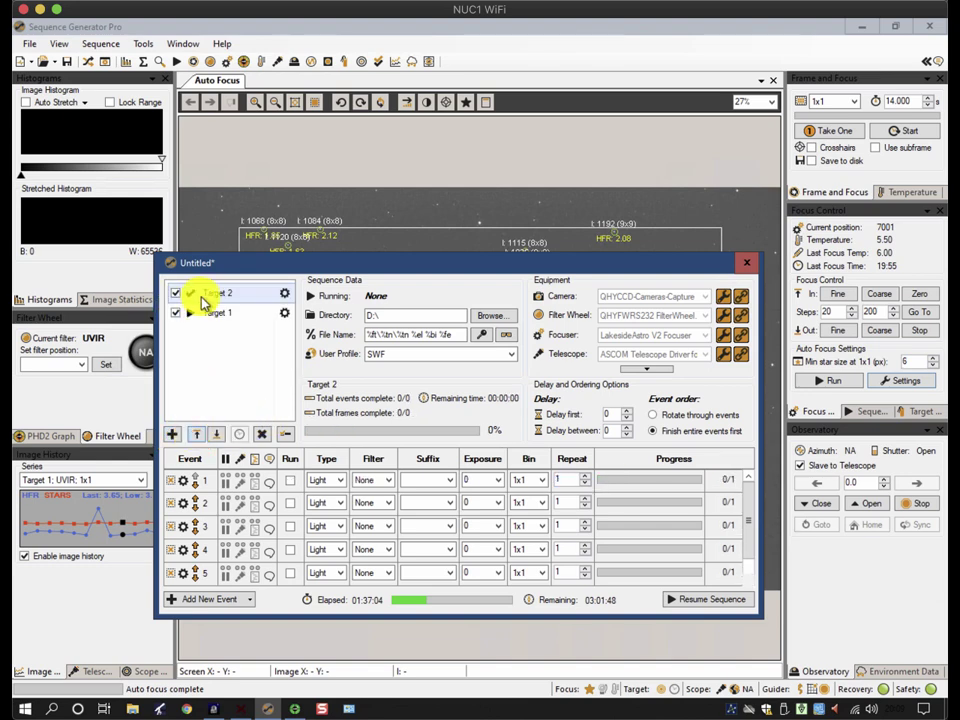
Rename the new target to 'focusing' in its Target Settings
{"action": "left_click", "coordinate": [279, 291]}
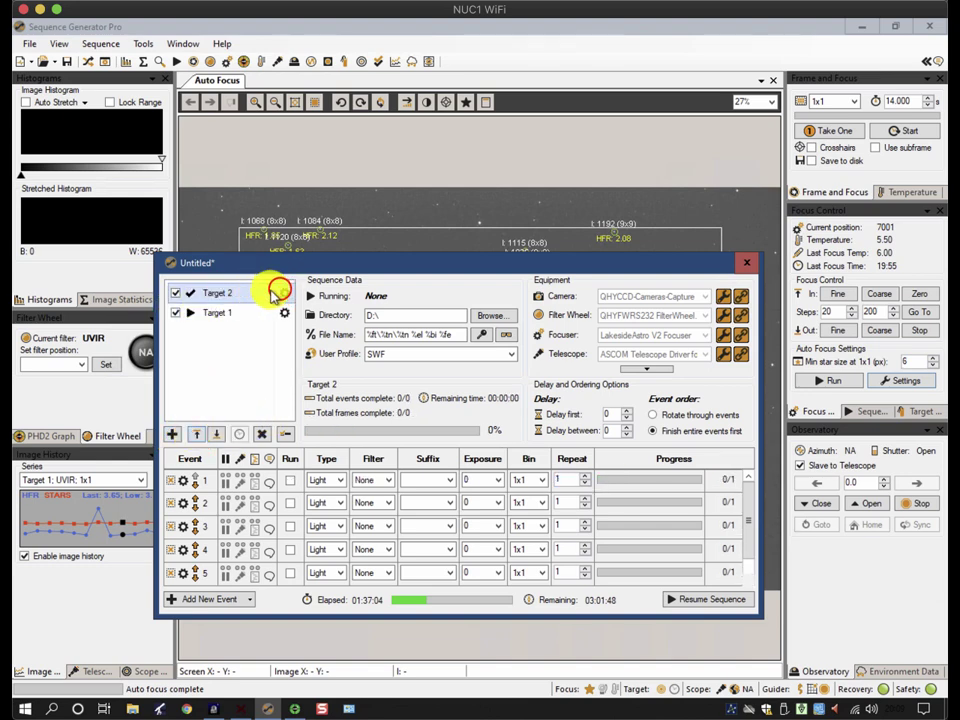
{"action": "left_click", "coordinate": [414, 297]}
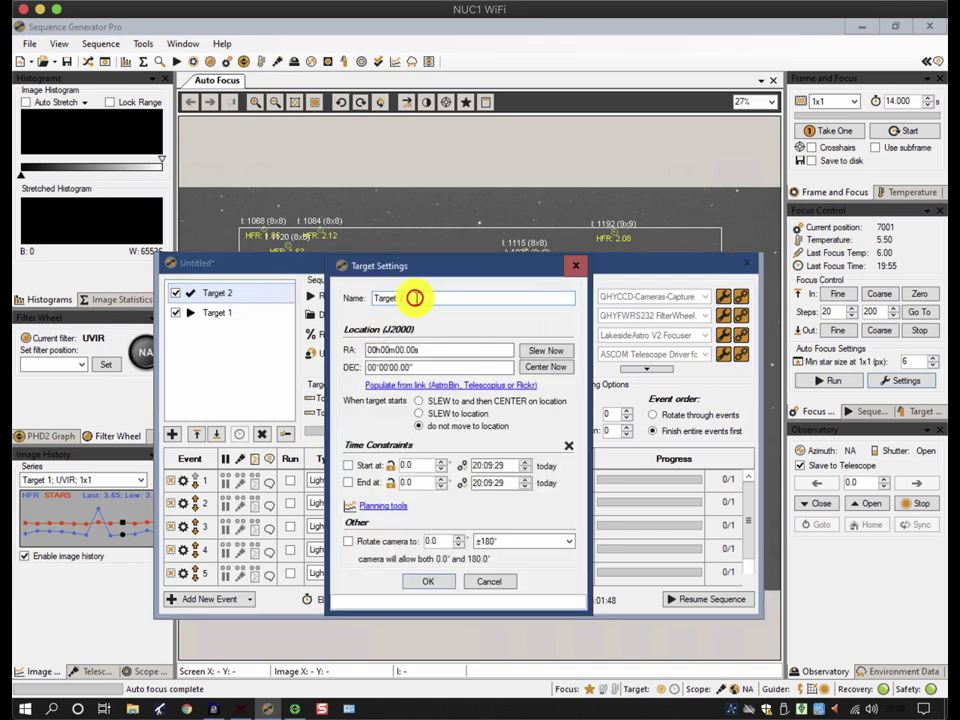
{"action": "left_click_drag", "start_coordinate": [414, 297], "coordinate": [354, 301]}
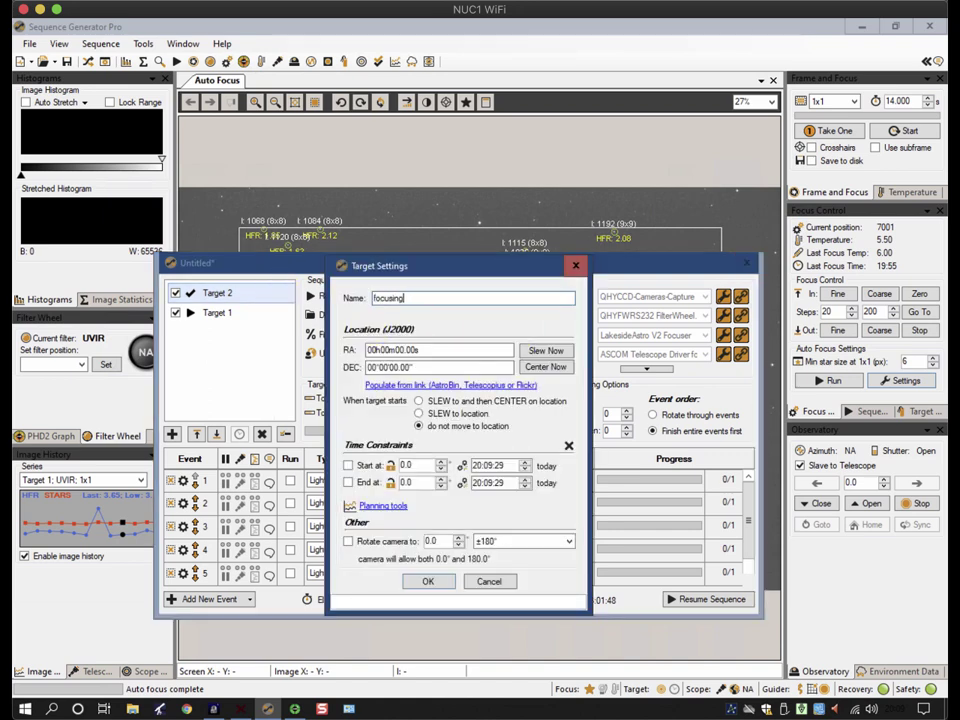
{"action": "type", "text": "focusing"}
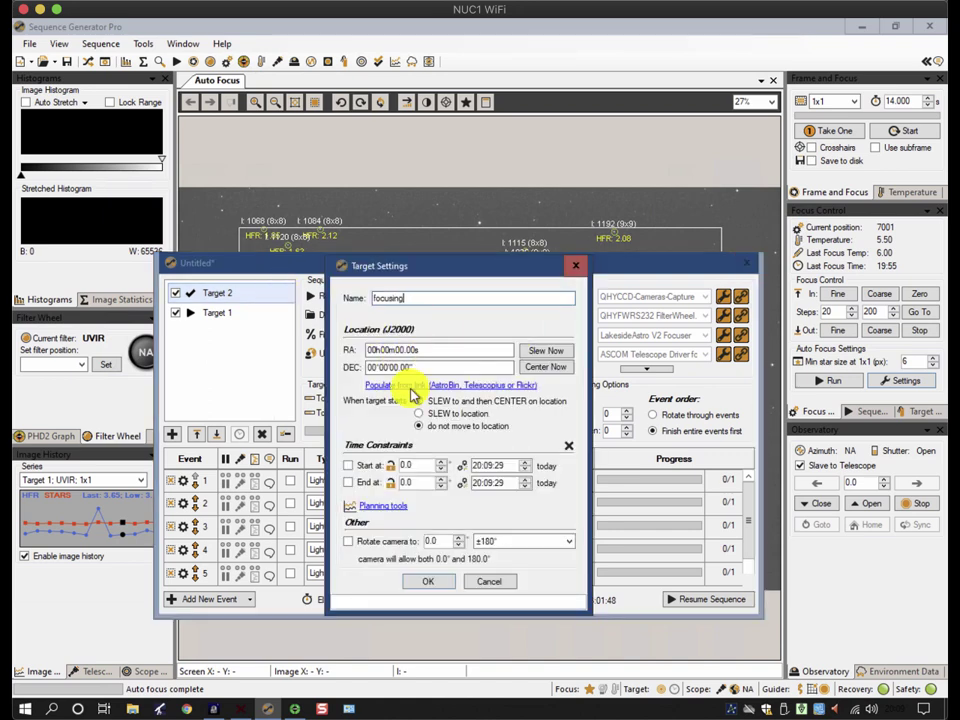
Confirm the 'focusing' name, then enable its first event with a 20 m exposure
{"action": "left_click", "coordinate": [440, 583]}
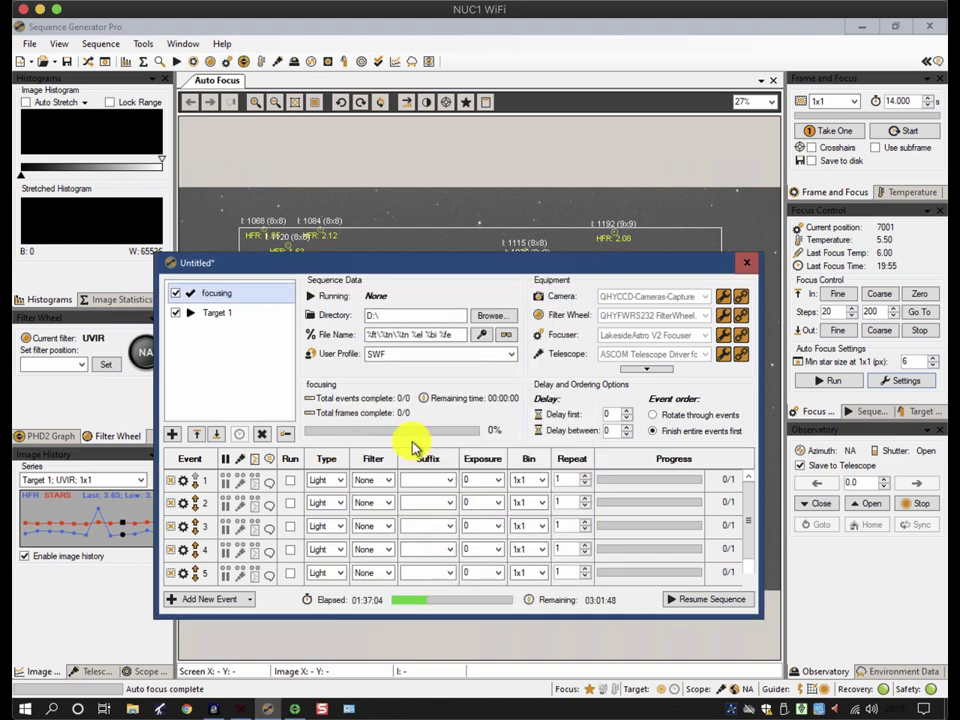
{"action": "left_click", "coordinate": [289, 480]}
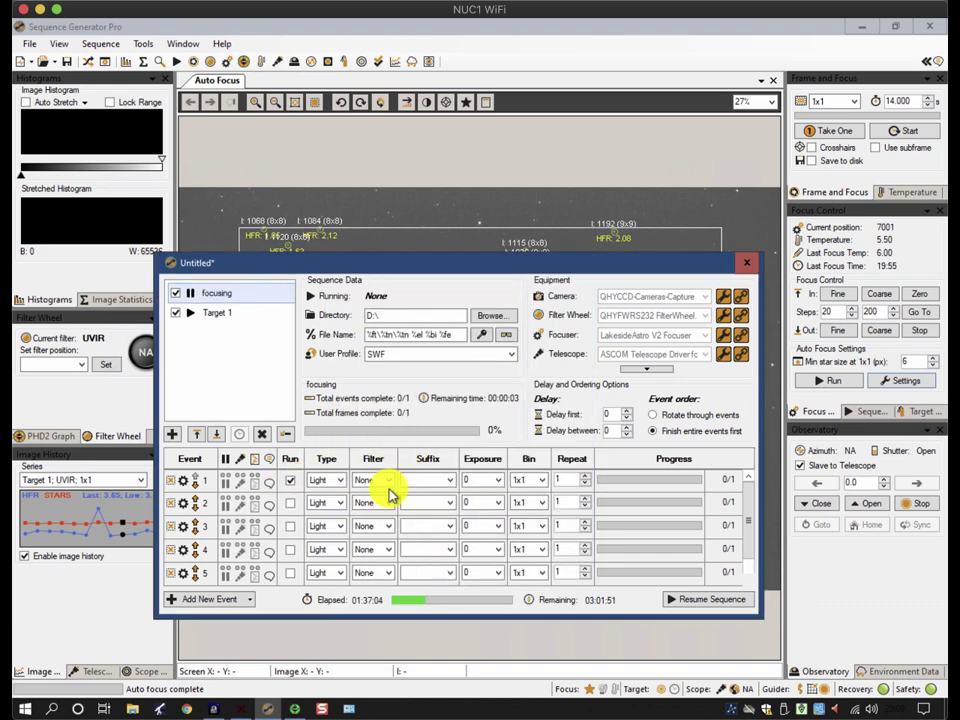
{"action": "left_click", "coordinate": [497, 480]}
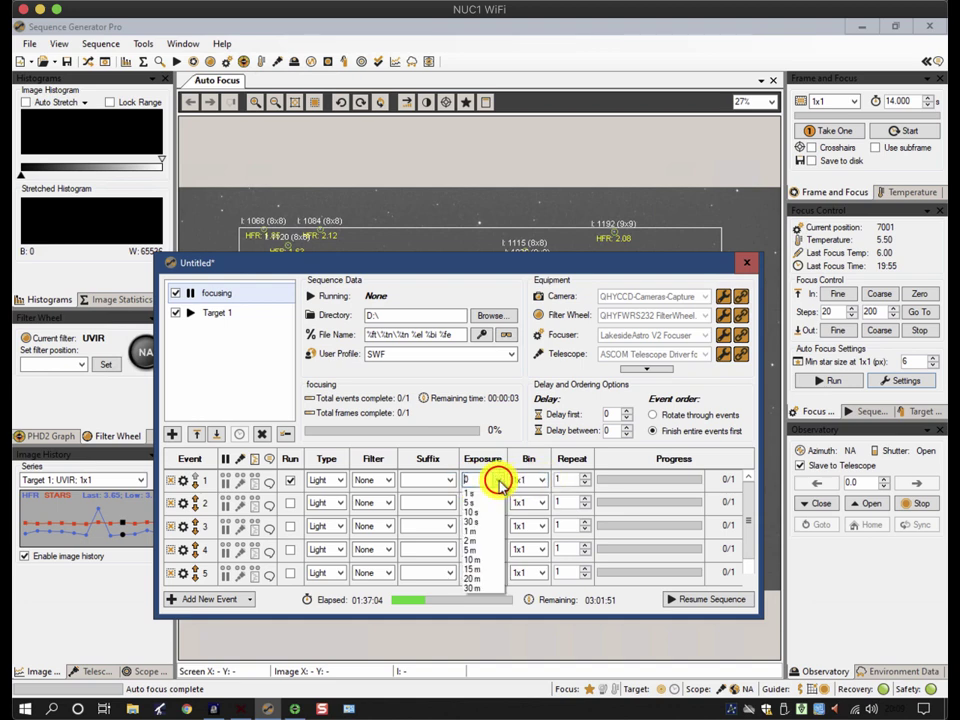
{"action": "left_click", "coordinate": [477, 578]}
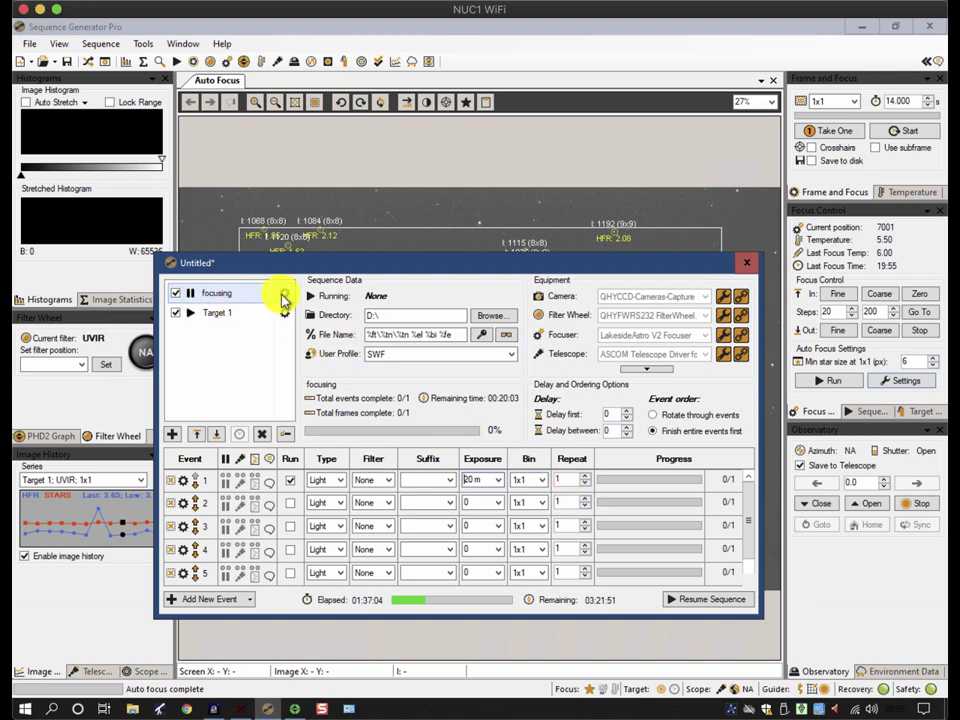
Give Target 1 a start-time constraint of 20:01:00
{"action": "left_click", "coordinate": [285, 312]}
{"action": "left_click", "coordinate": [348, 465]}
{"action": "left_click", "coordinate": [476, 467]}
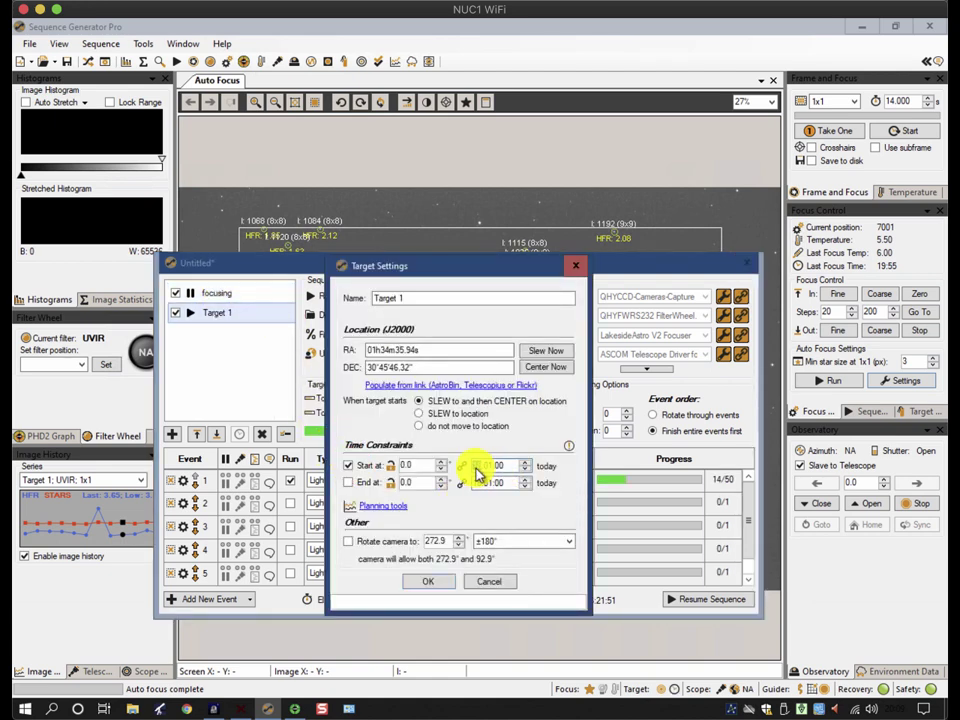
{"action": "left_click", "coordinate": [429, 581]}
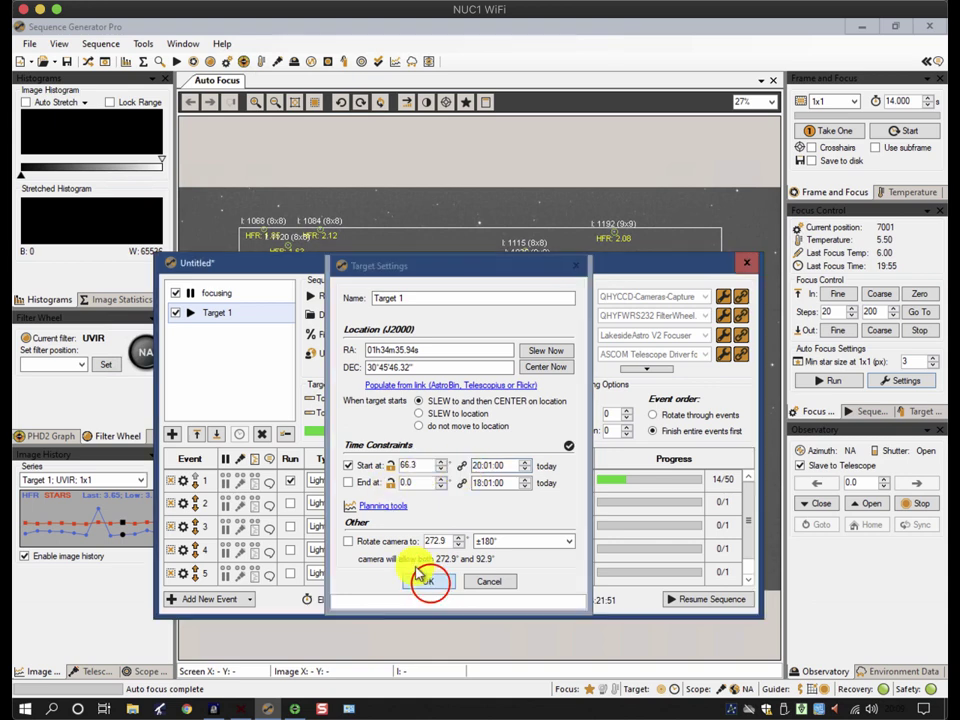
Enable an end-time constraint on the focusing target and set its end time
{"action": "left_click", "coordinate": [284, 294]}
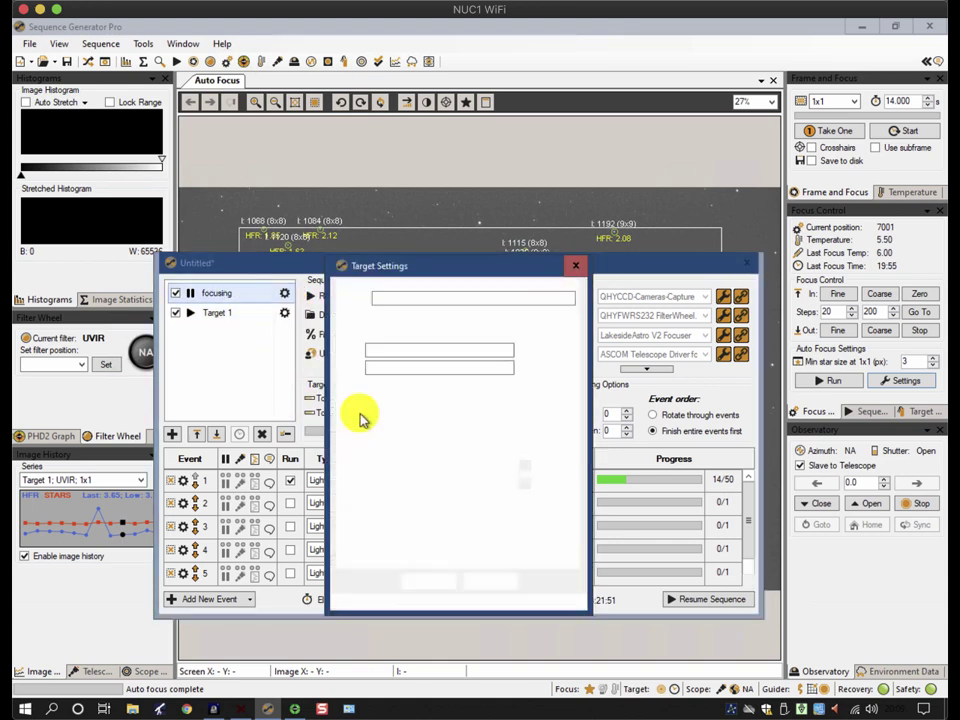
{"action": "left_click", "coordinate": [347, 481]}
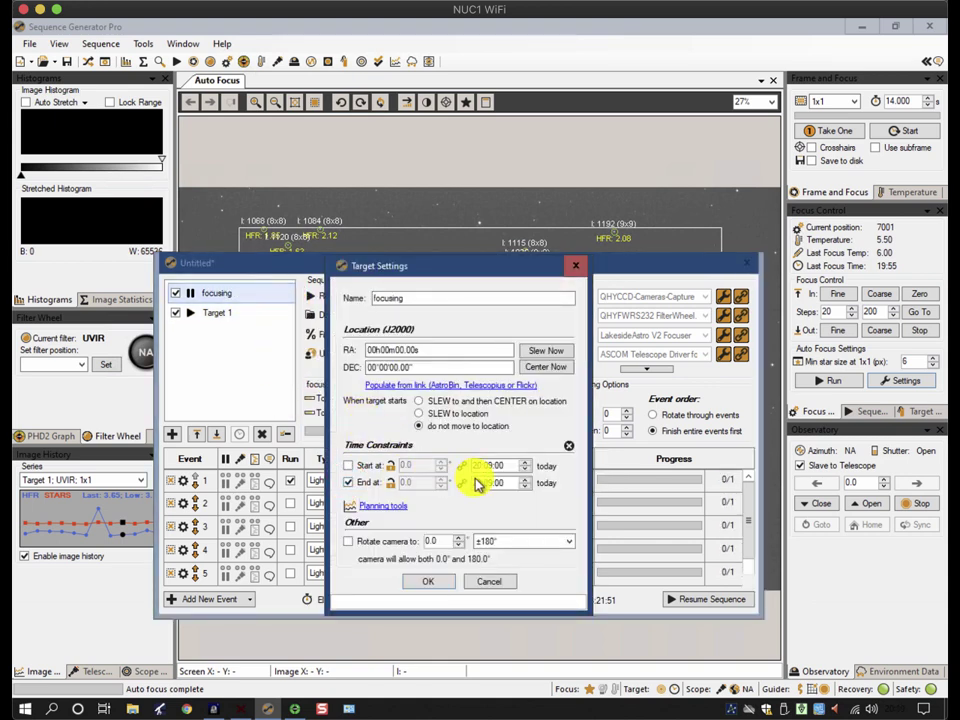
{"action": "left_click", "coordinate": [480, 484]}
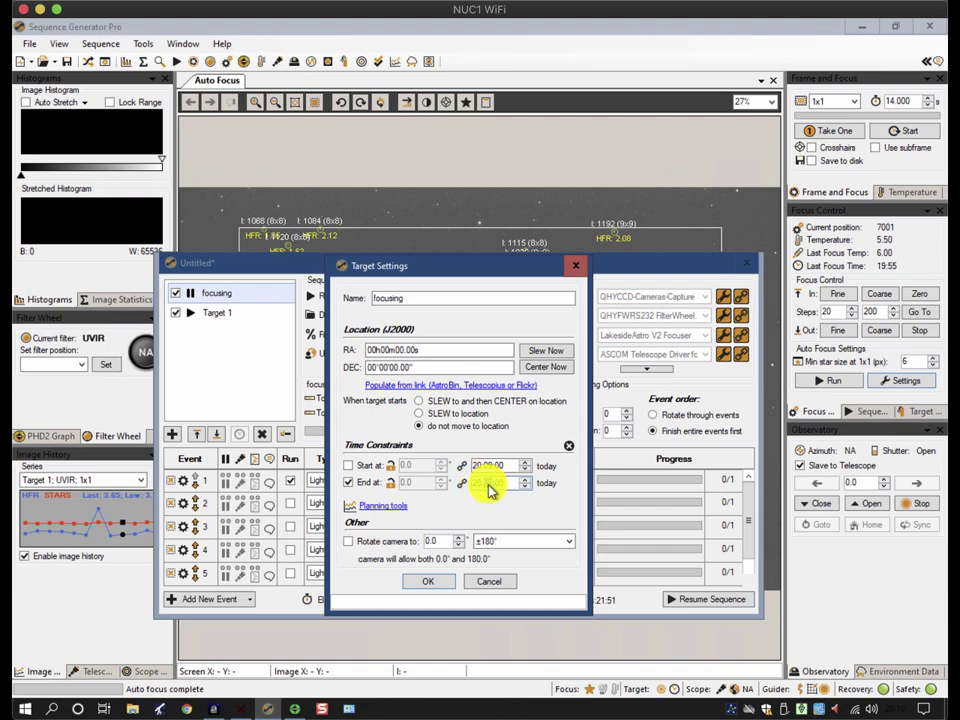
{"action": "left_click", "coordinate": [430, 581]}
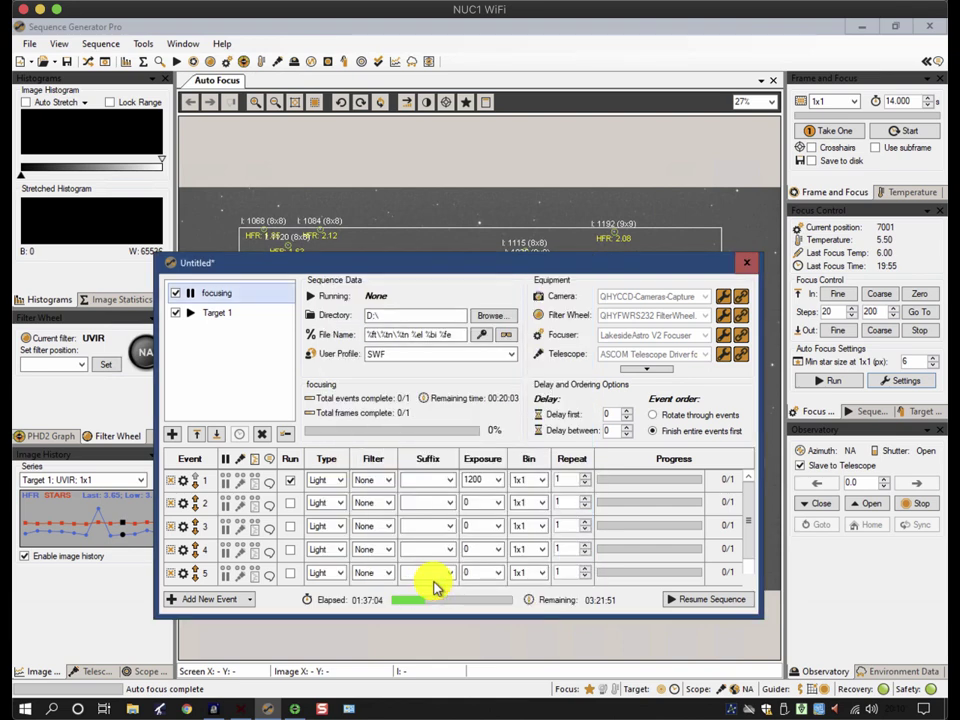
{"action": "mouse_move", "coordinate": [270, 300]}
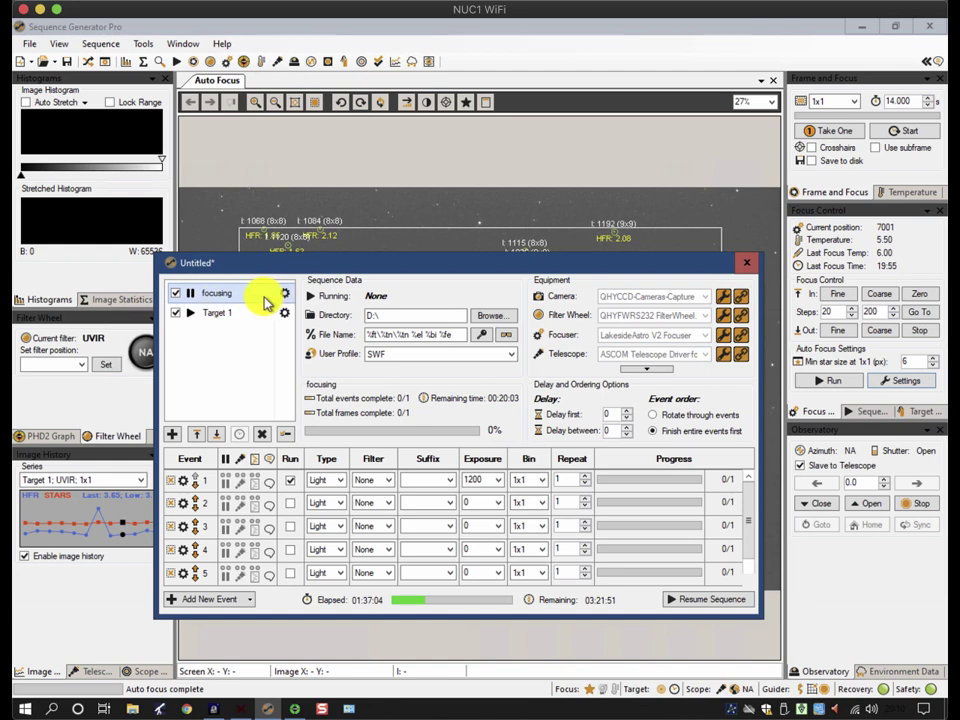